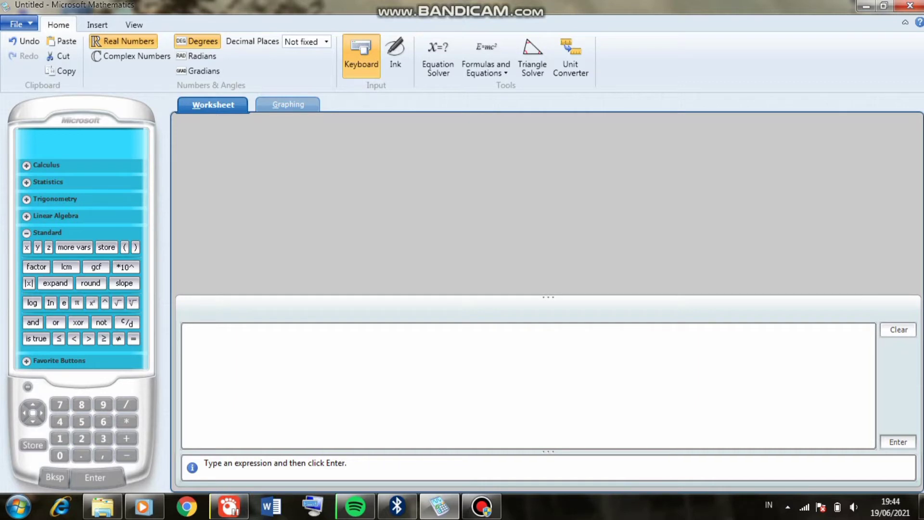
- Store the value 0 in the variable x and the value 5 in the variable y
type("0")
left_click(106, 247)
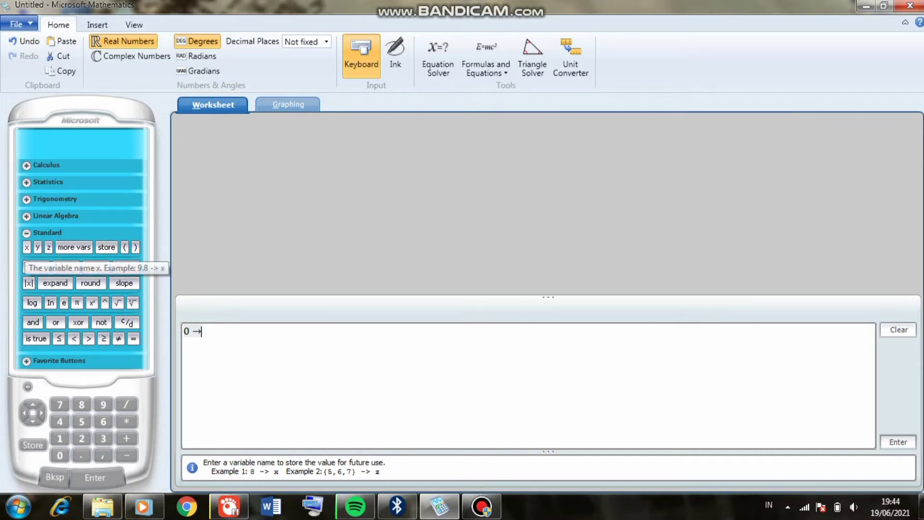
left_click(27, 247)
key("Return")
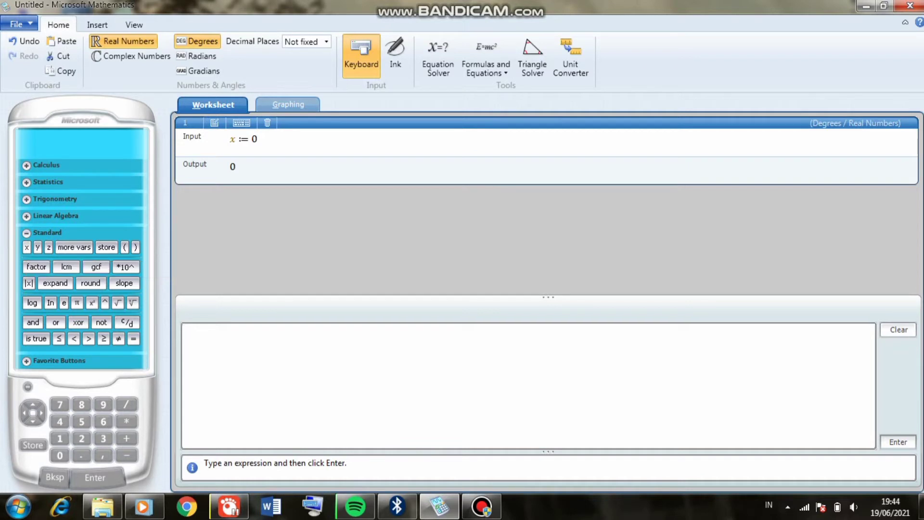
type("5")
left_click(107, 247)
type("y")
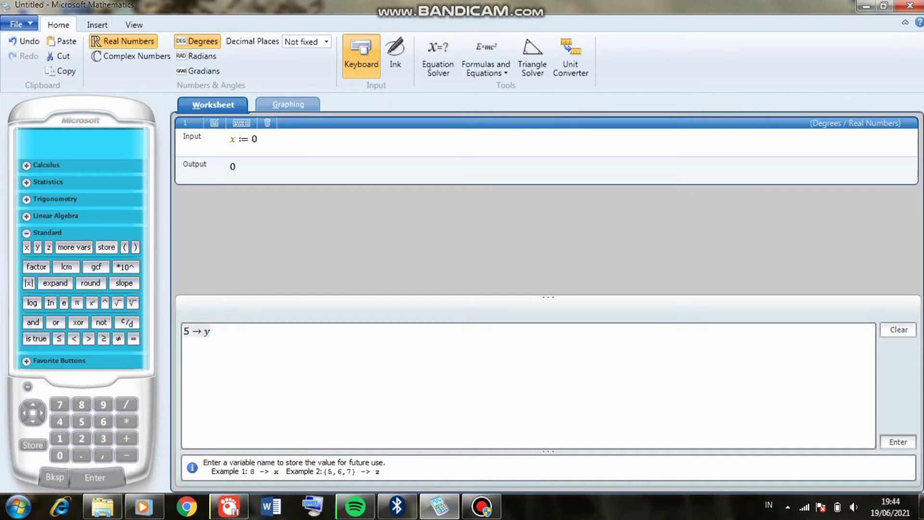
key("Return")
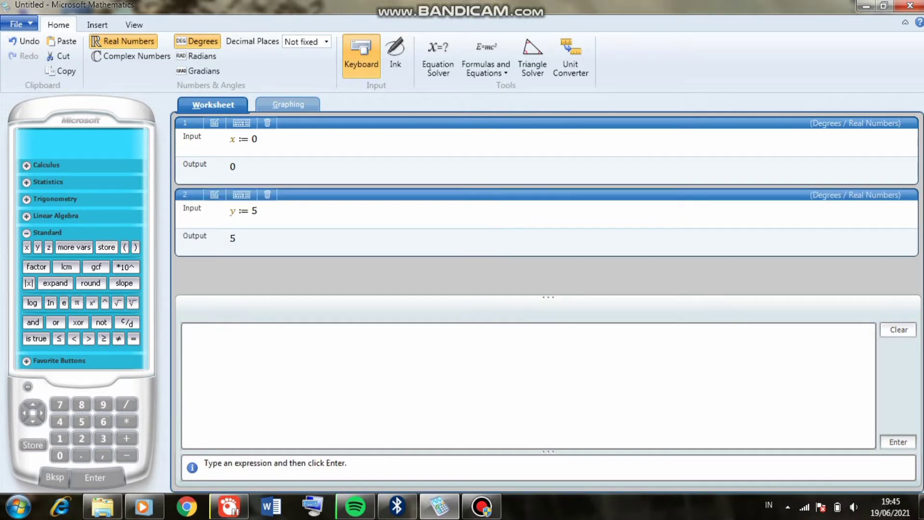
- Store the value 8 in the variable z, and evaluate the expression 2x + y + 4z with the stored variables
type("8")
type("->")
type("z")
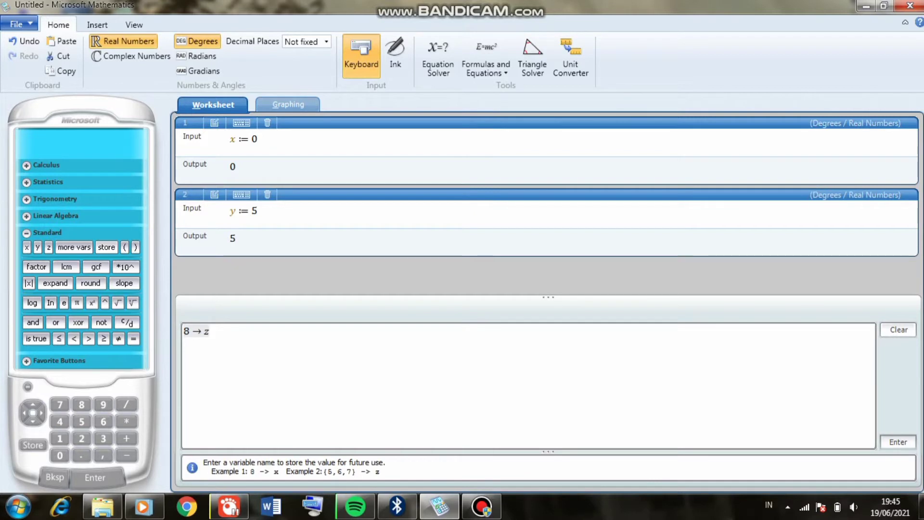
key("Return")
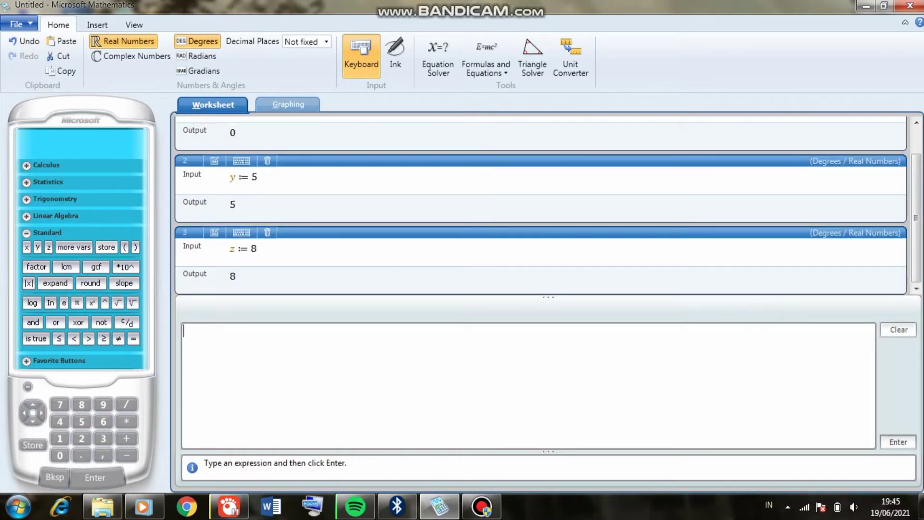
type("2x + y + 4z")
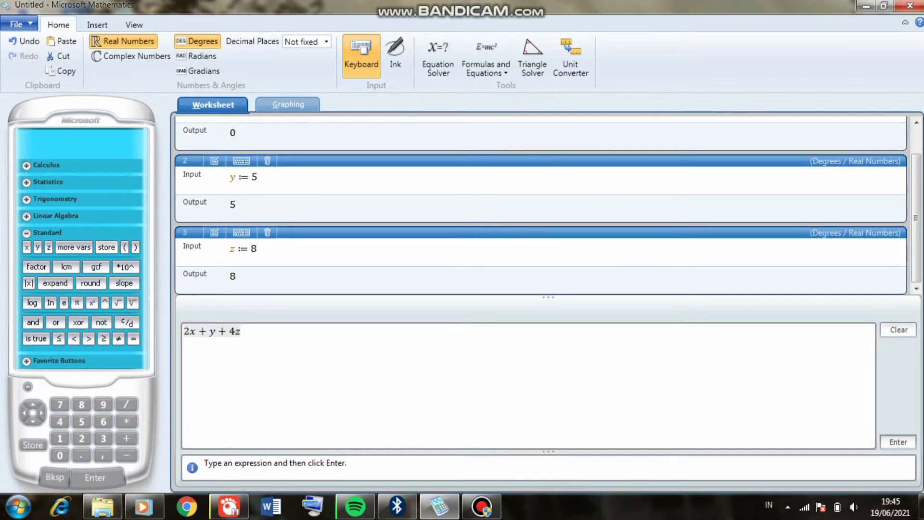
key("Return")
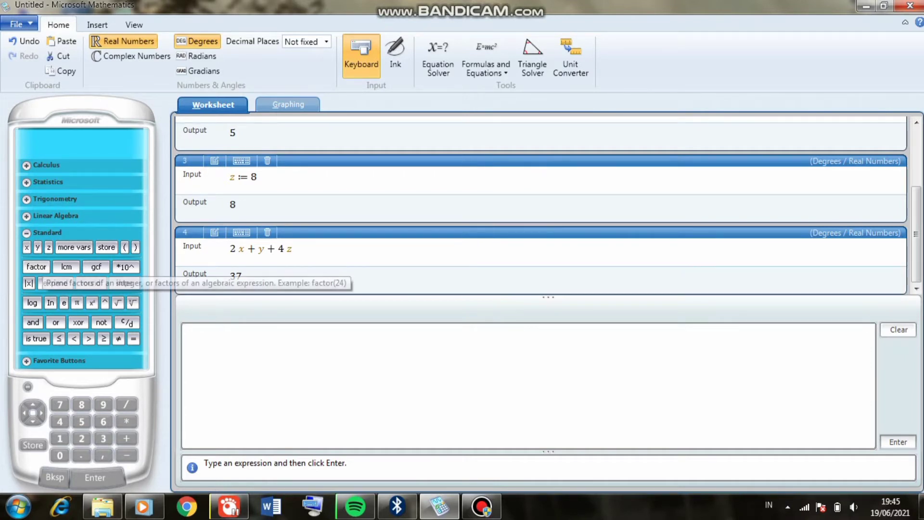
- Find the prime factors of 24 with the factor function
left_click(36, 266)
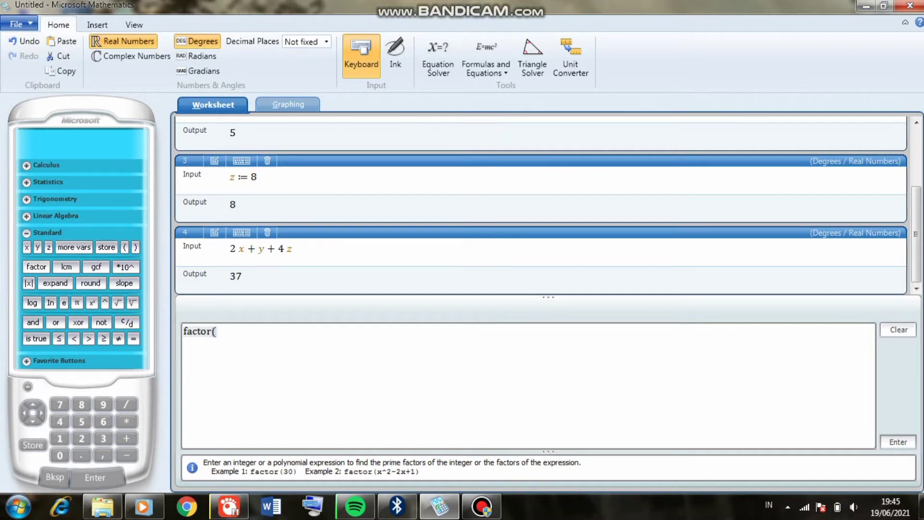
type("24)")
key("Return")
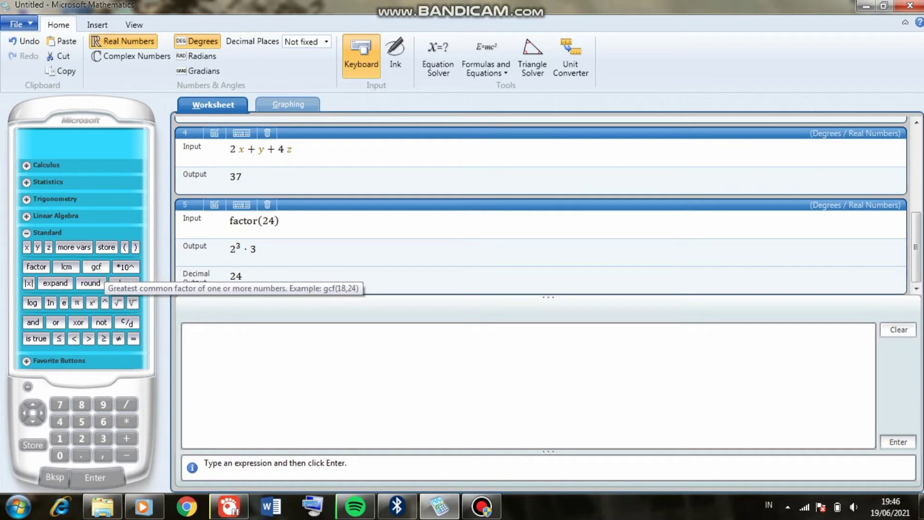
- Compute the greatest common factor of 3 and 12, and the least common multiple of the same two numbers
left_click(96, 266)
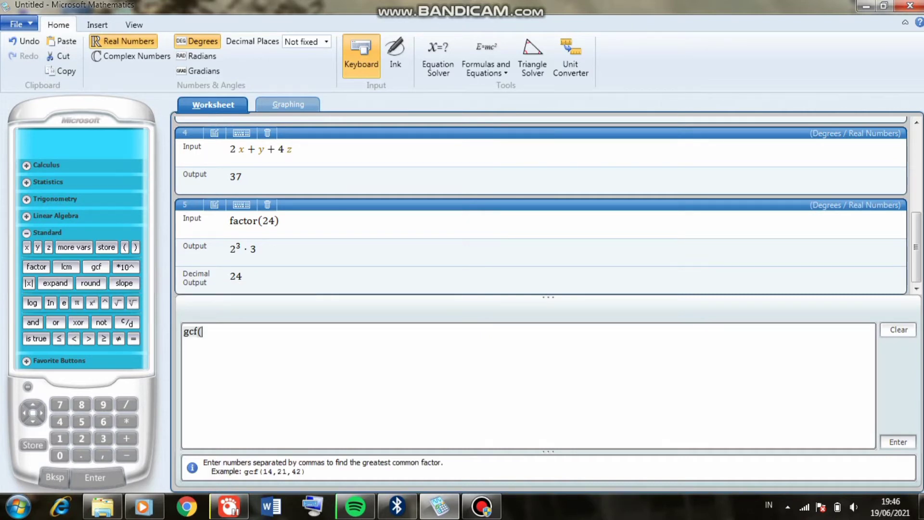
type("3,12)")
key("Return")
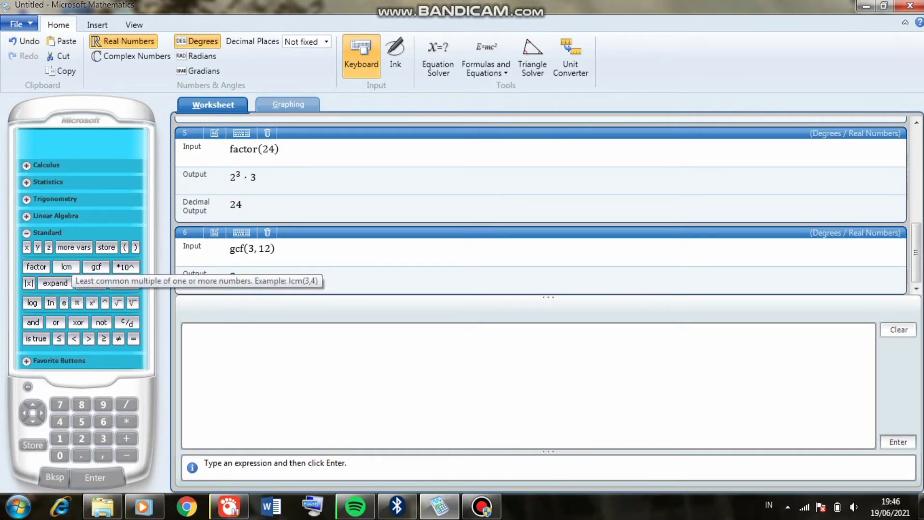
left_click(67, 267)
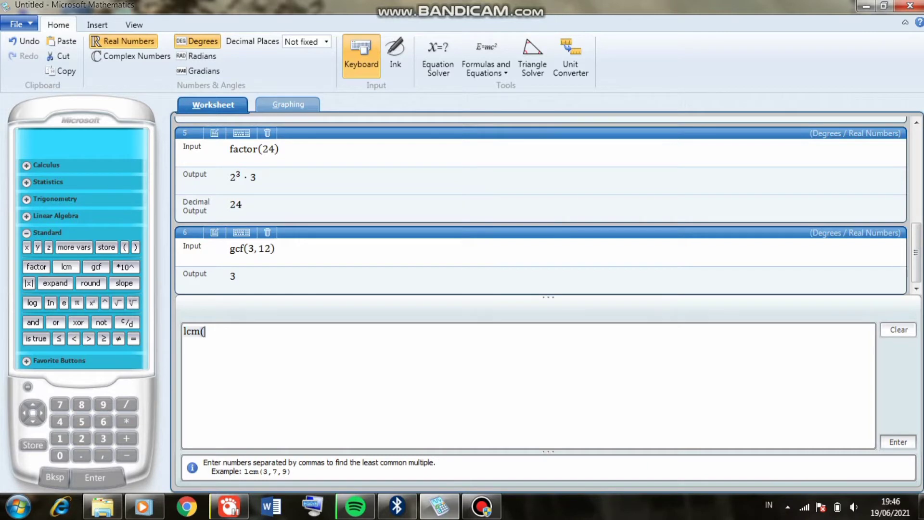
type("3,12)")
key("Return")
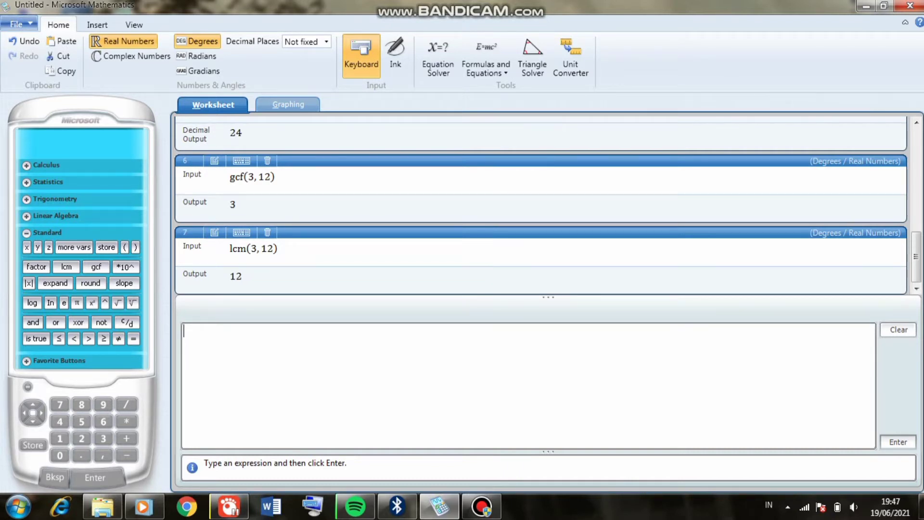
- Close the current worksheet without saving it, and expand (x + 2)(x - 5) in a blank worksheet
key("alt+F4")
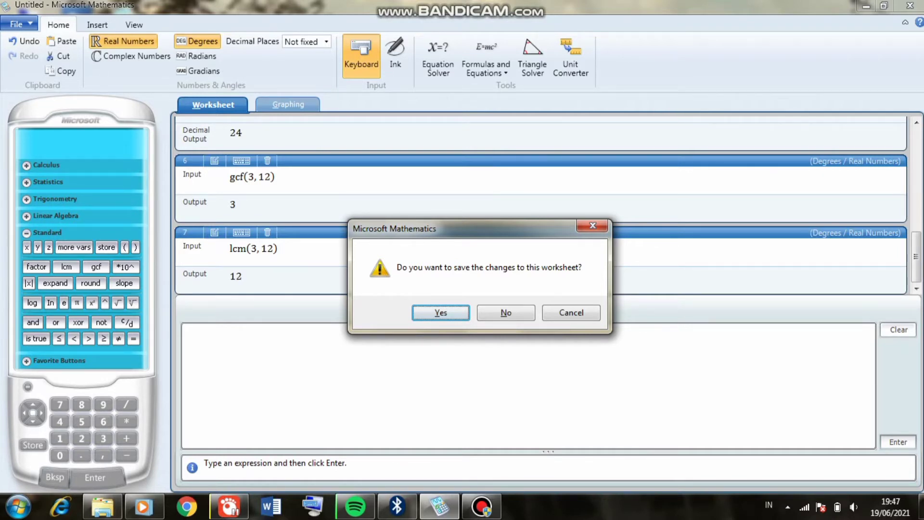
left_click(505, 313)
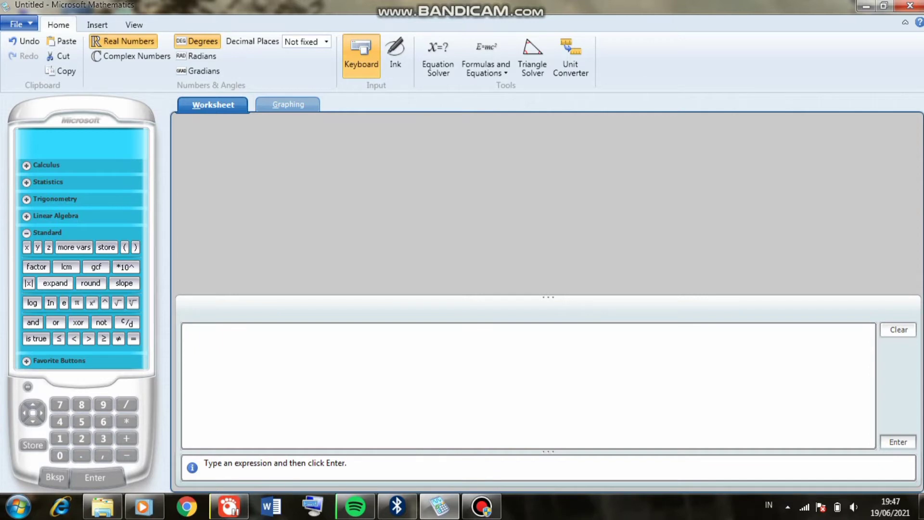
left_click(55, 283)
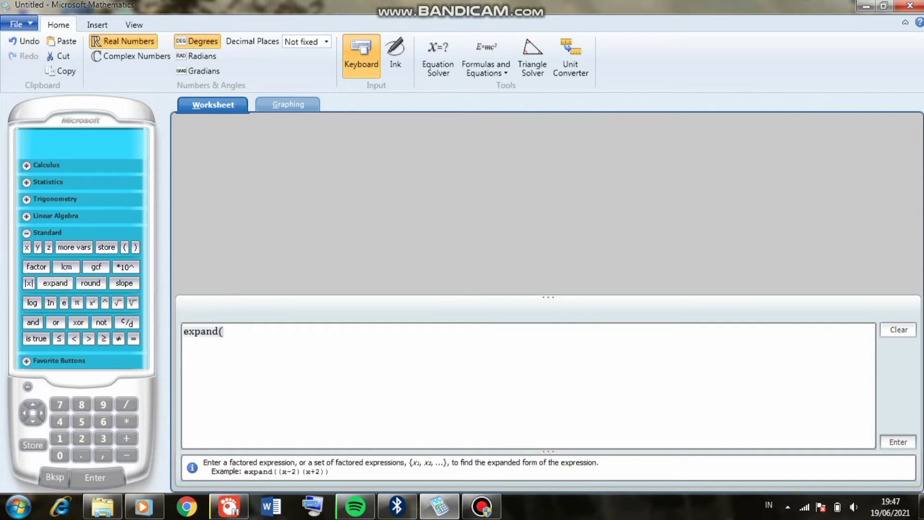
type("(x + 2)(x - 5")
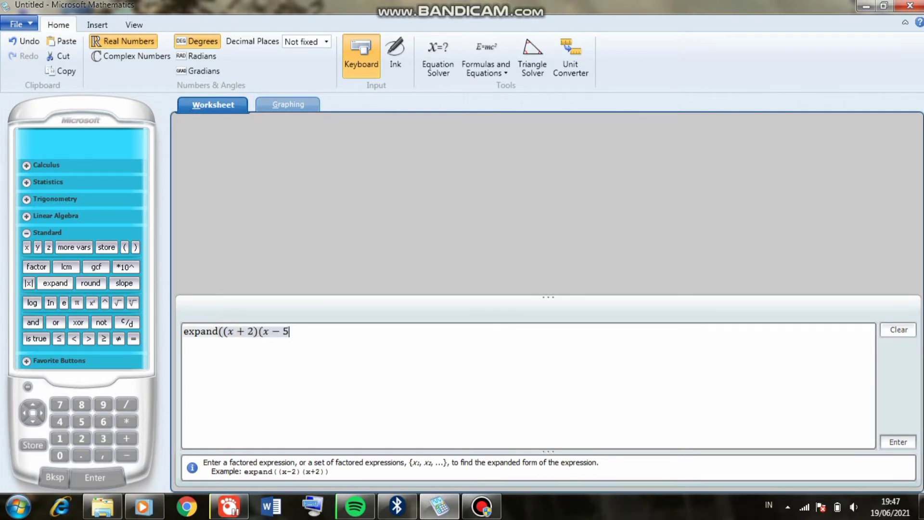
type("))")
key("Return")
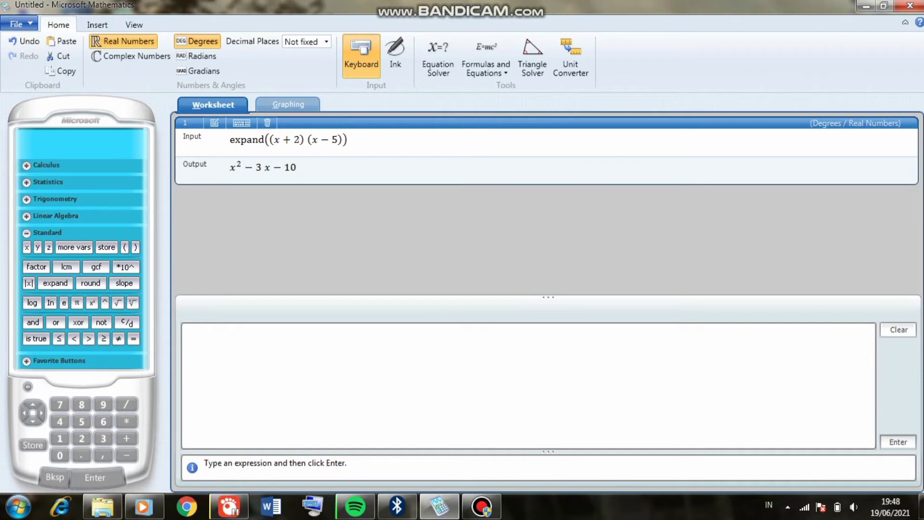
- Round the set {1.5, 3.6, 5.4, 7.3} to the nearest integers with the round function
left_click(90, 283)
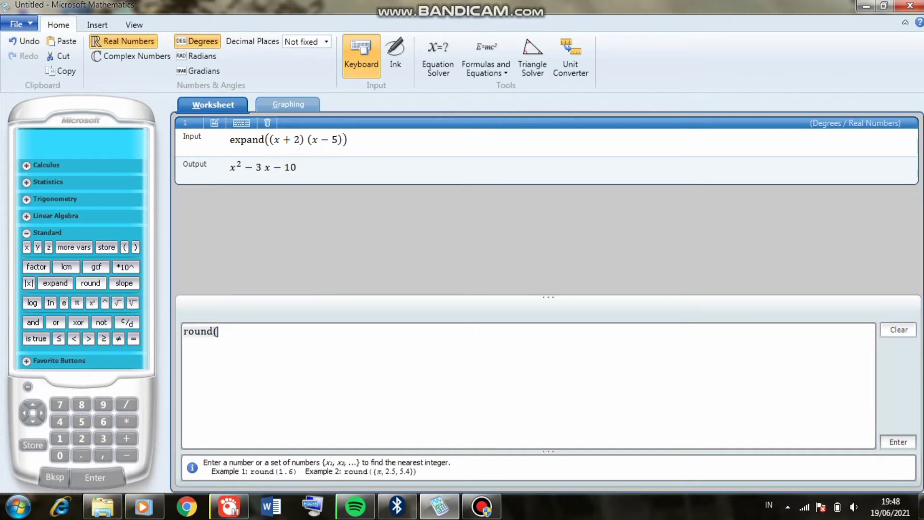
type("1.5")
type(",")
left_click(218, 331)
left_click(26, 182)
left_click(89, 154)
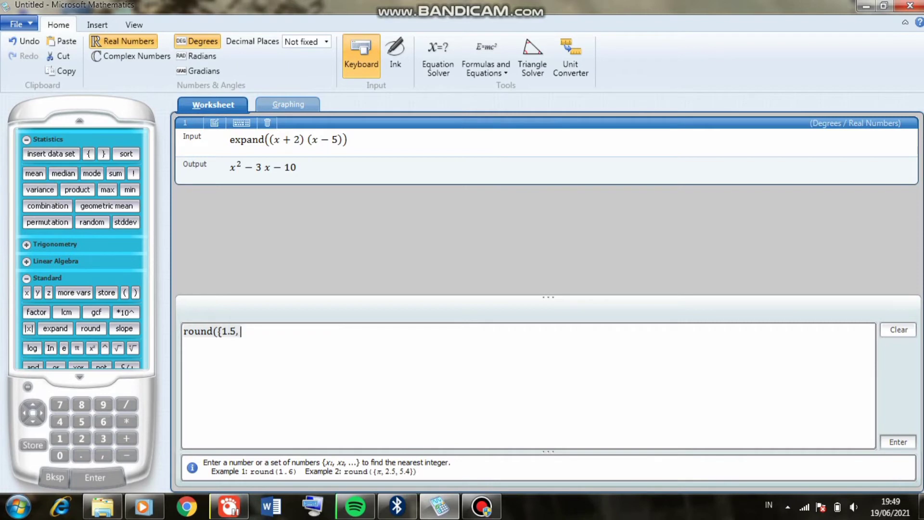
type("3.6, c")
key("BackSpace")
type("5.4, ")
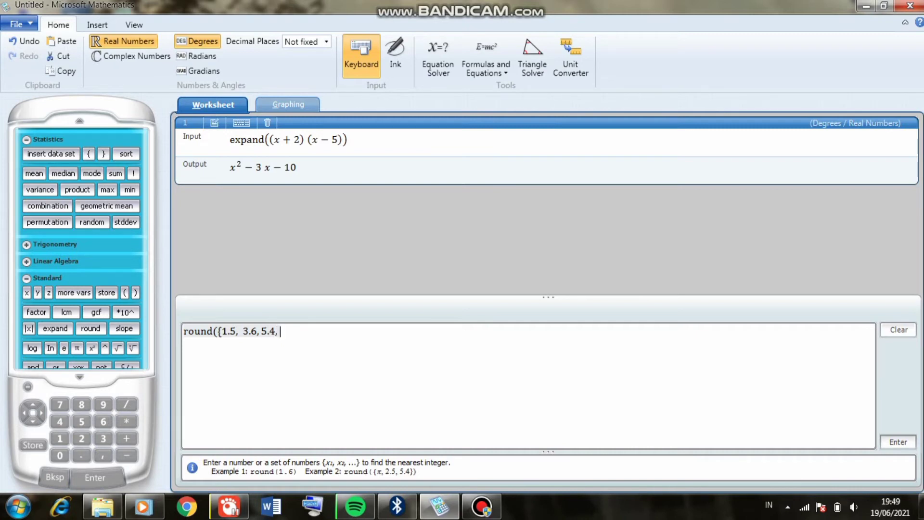
type("7.3})")
key("Return")
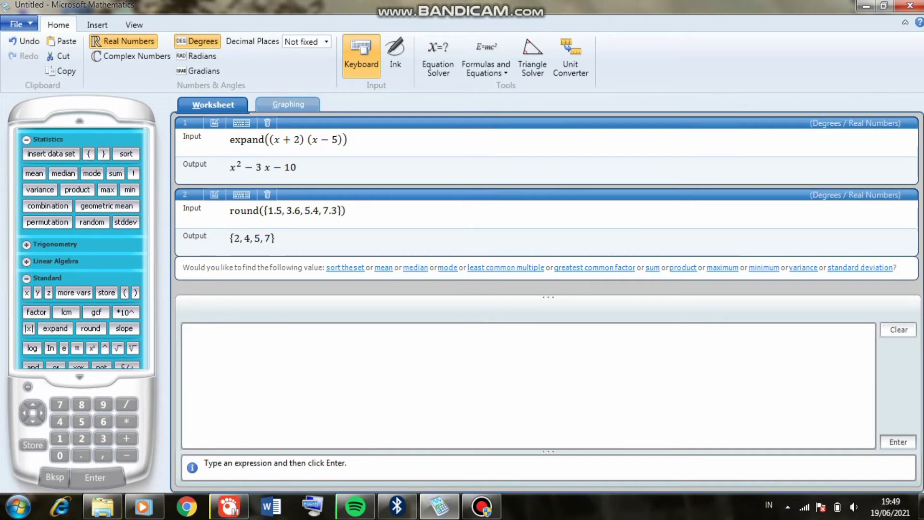
- Find the slope of the line 4x + 7y = 16 with the slope function
left_click(26, 139)
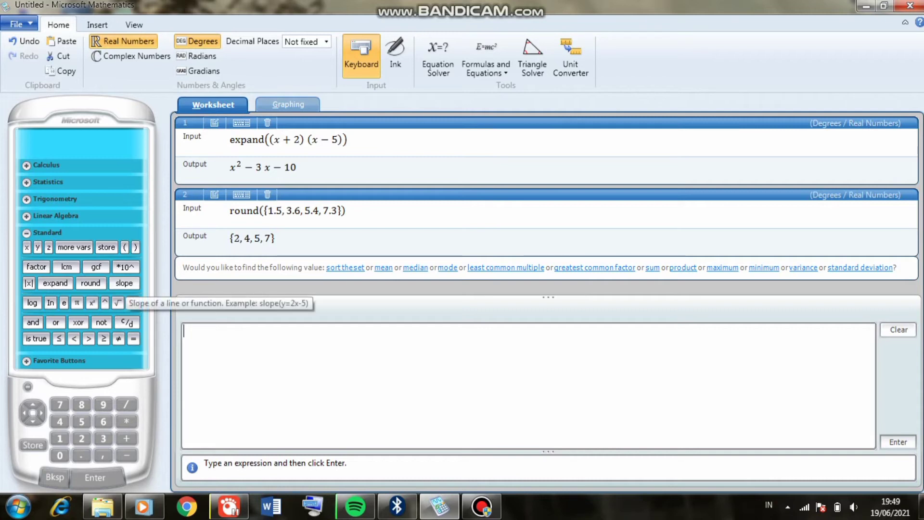
left_click(124, 283)
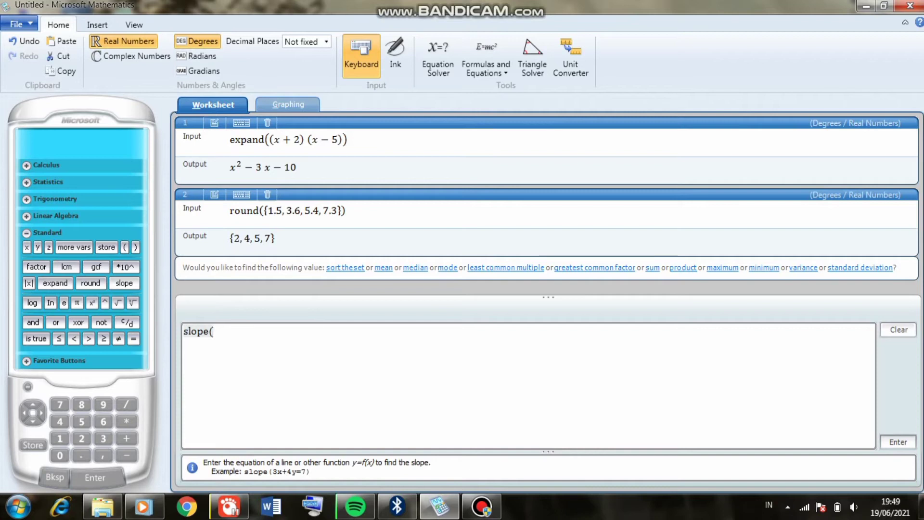
type("4x + 7y =")
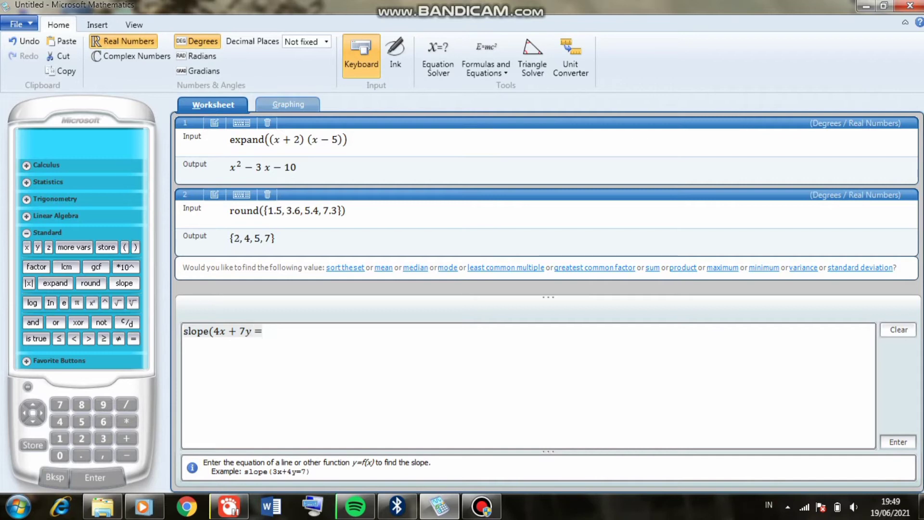
type(" 16)")
key("Return")
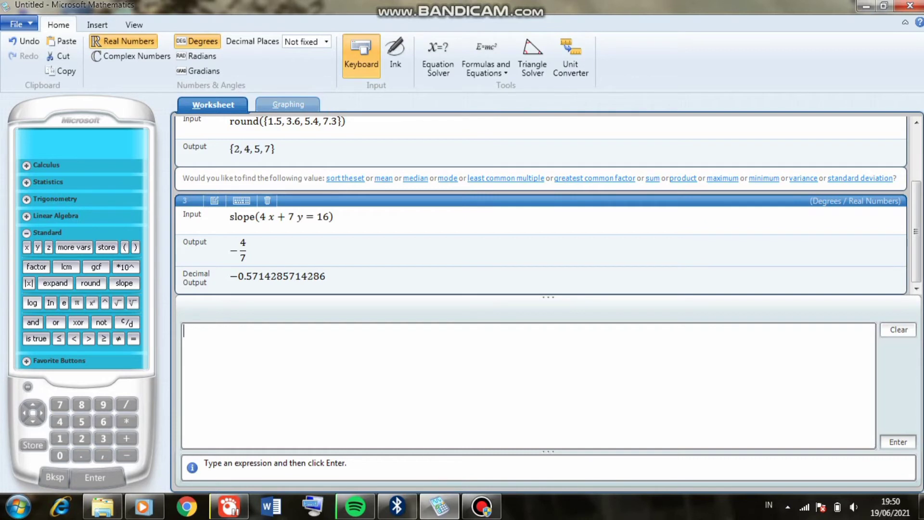
- Calculate the logarithm of 10^15 to the base 10^5 with the log function
left_click(31, 302)
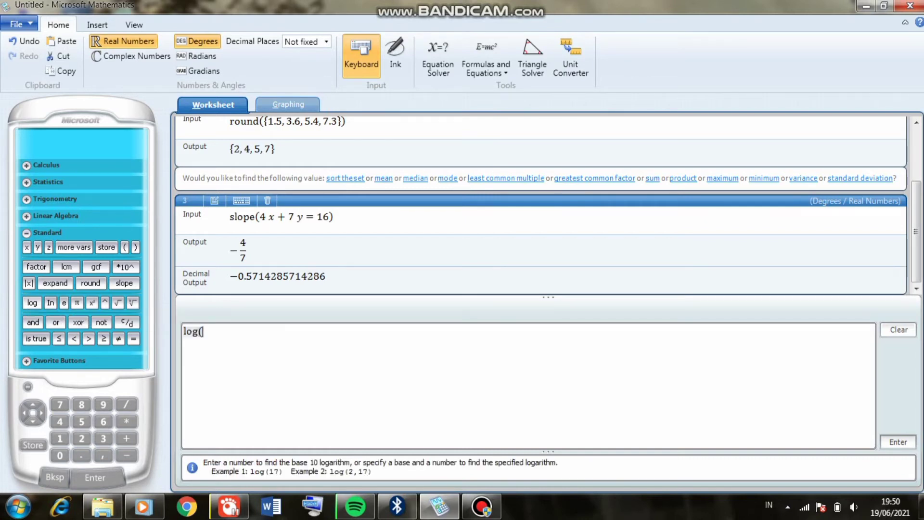
type("10")
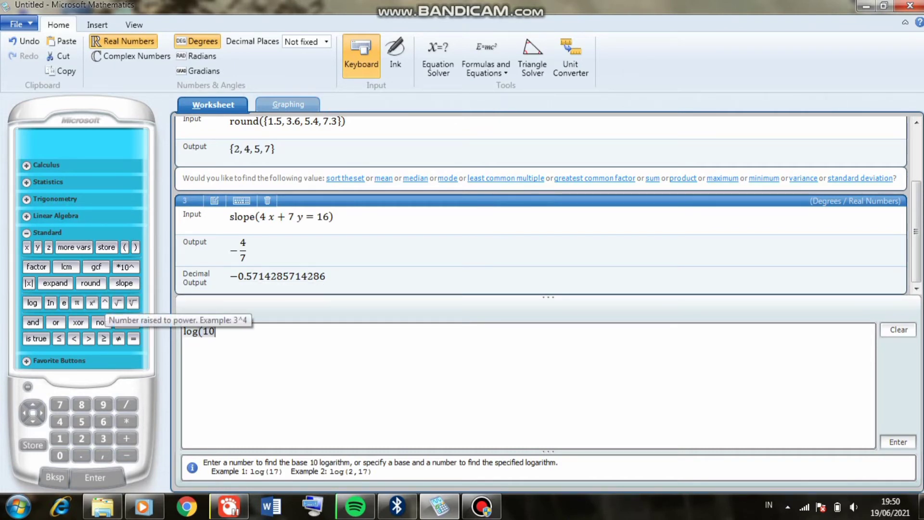
left_click(105, 303)
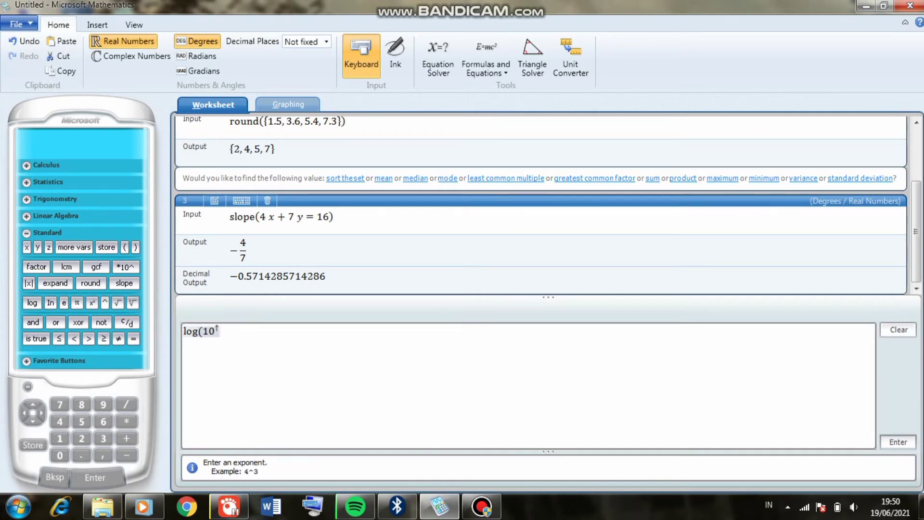
type("5,")
key("BackSpace")
key("Right")
type(", 10")
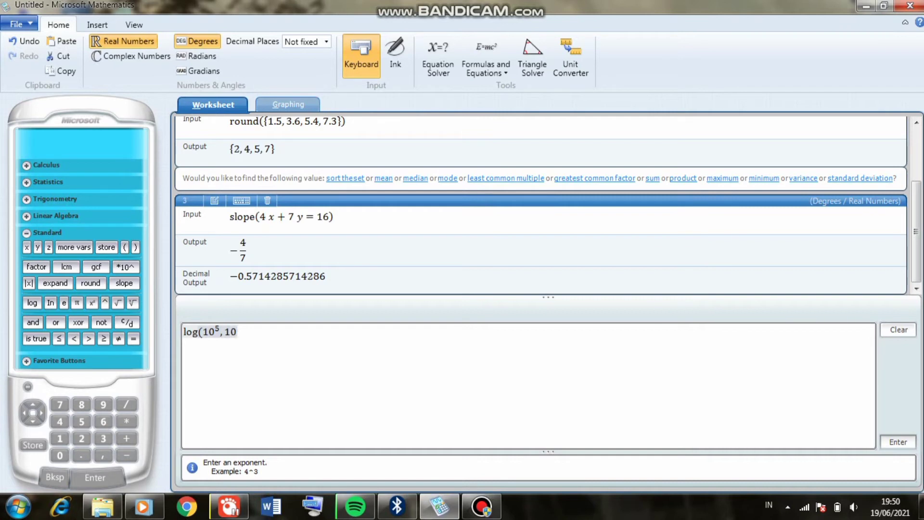
type("^15")
key("Right")
type(")")
key("Return")
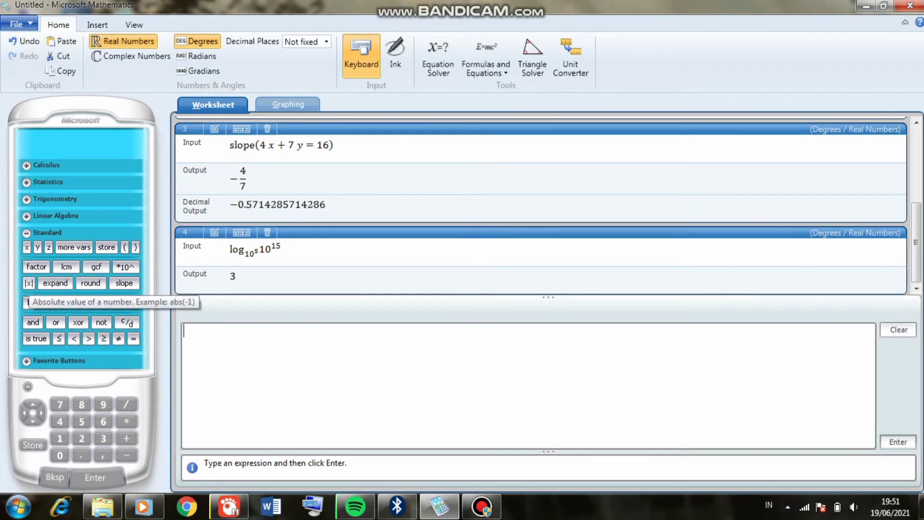
left_click(28, 283)
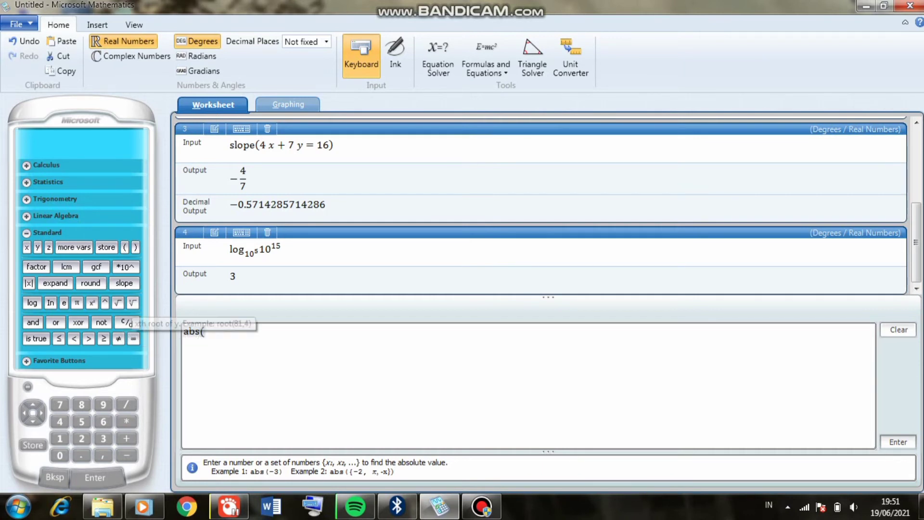
left_click(133, 302)
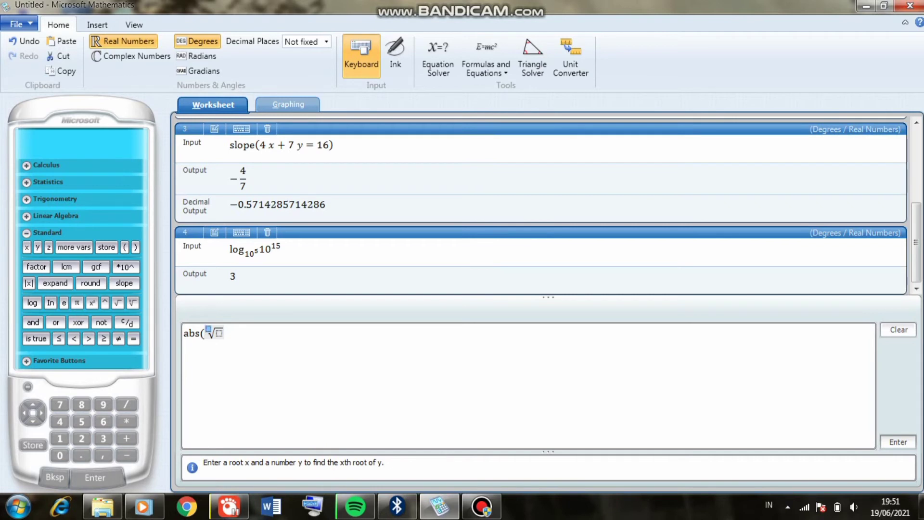
type("3")
key("Right")
type("27 + ")
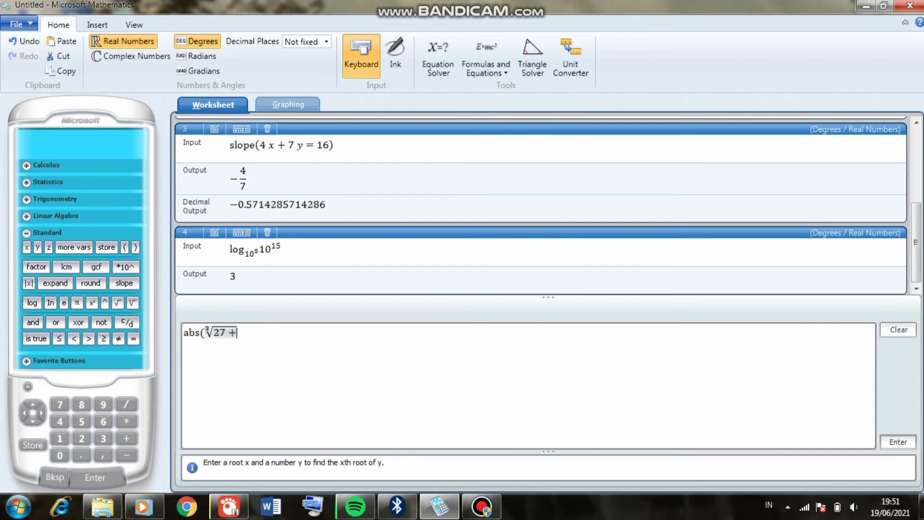
type("4^2")
key("Left")
key("Left")
key("Left")
key("Left")
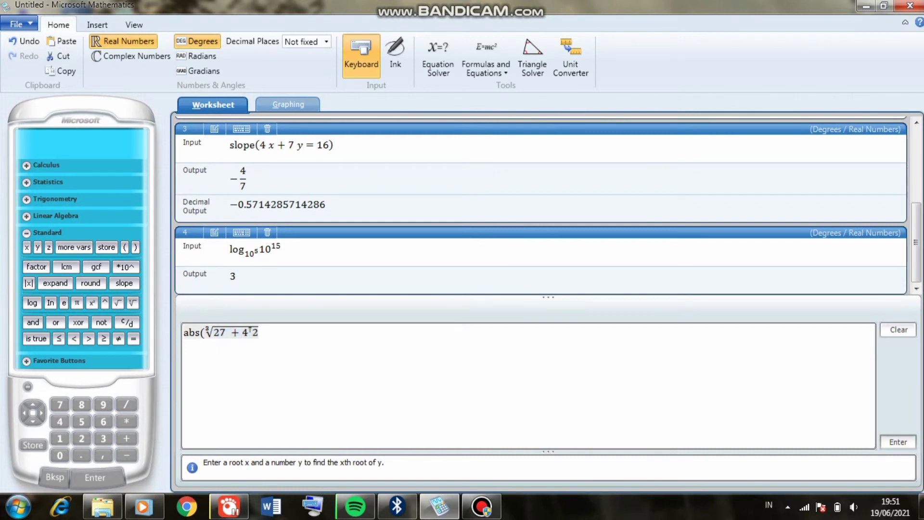
key("ctrl+a")
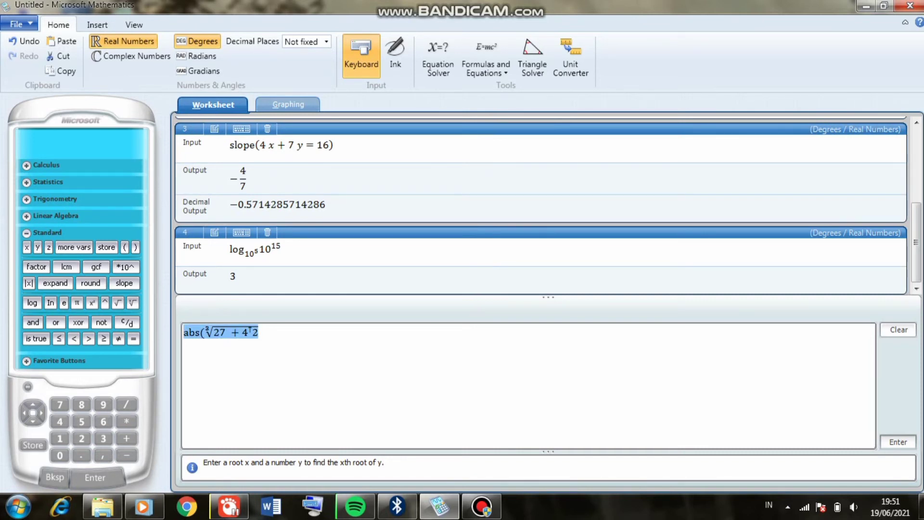
key("BackSpace")
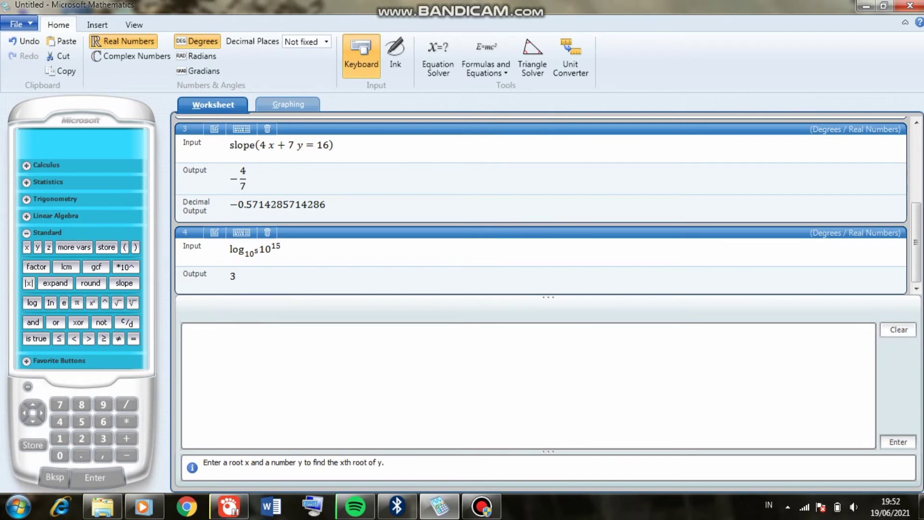
- Start an absolute value expression containing the cube root of 27 plus 4 squared
left_click(28, 283)
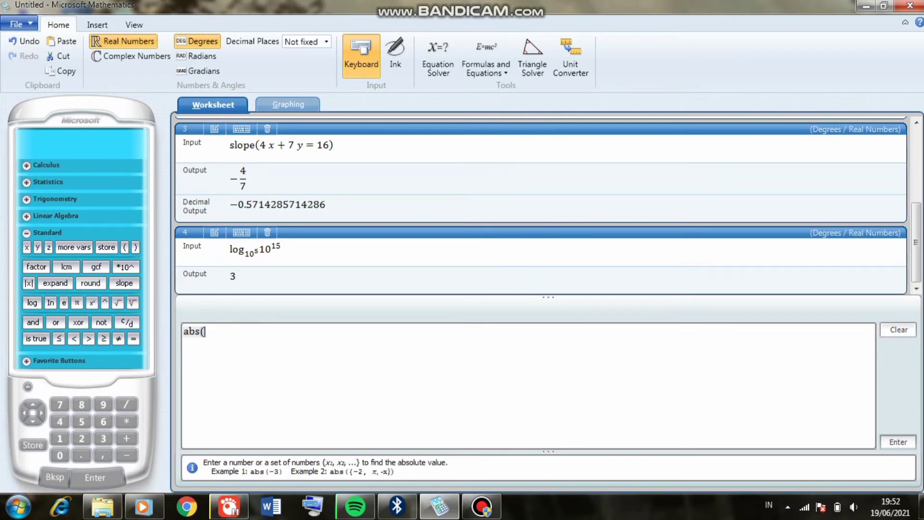
left_click(133, 303)
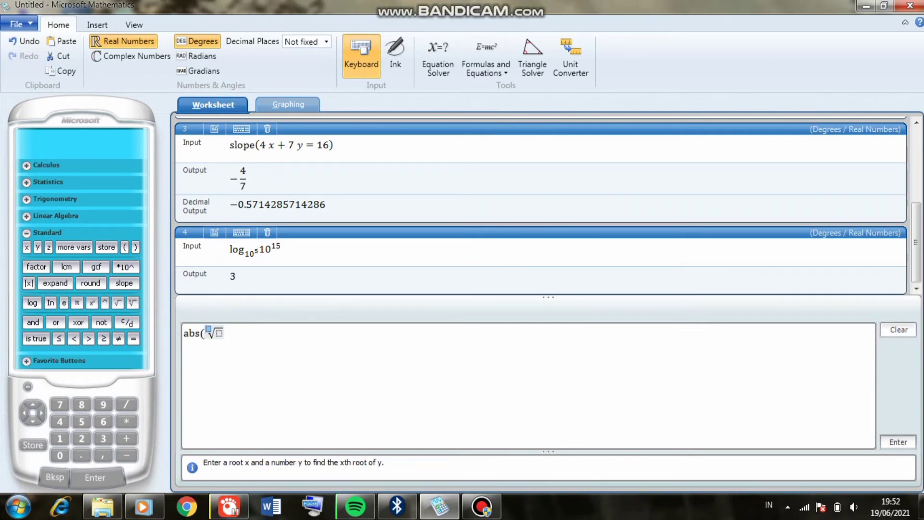
type("3")
key("Right")
type("27")
type("+")
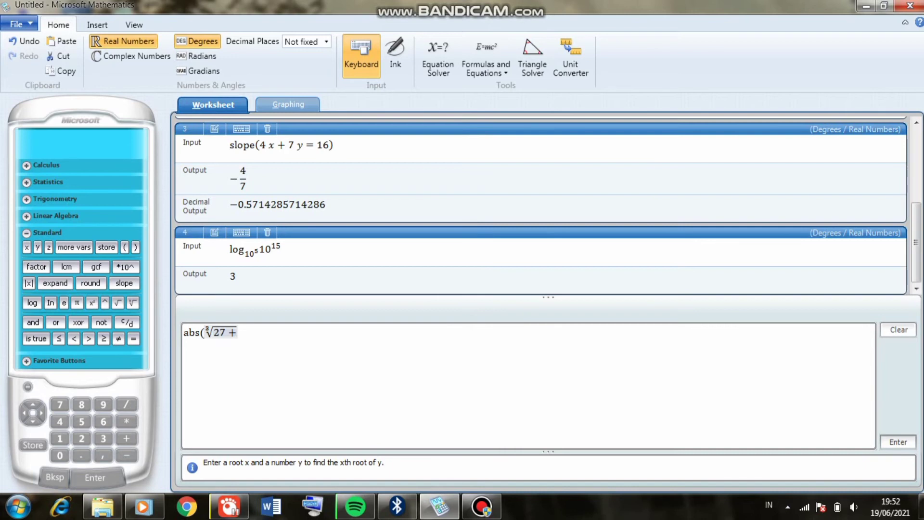
key("BackSpace")
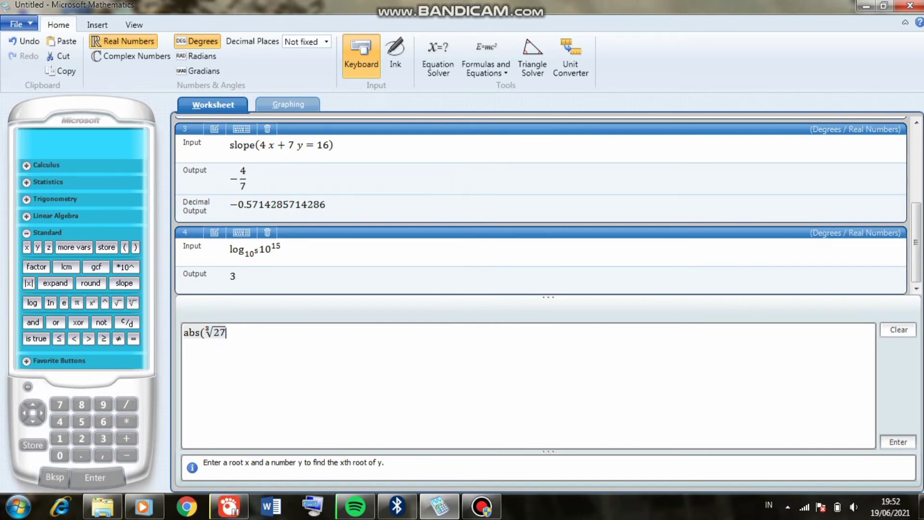
type("+ 4")
left_click(92, 302)
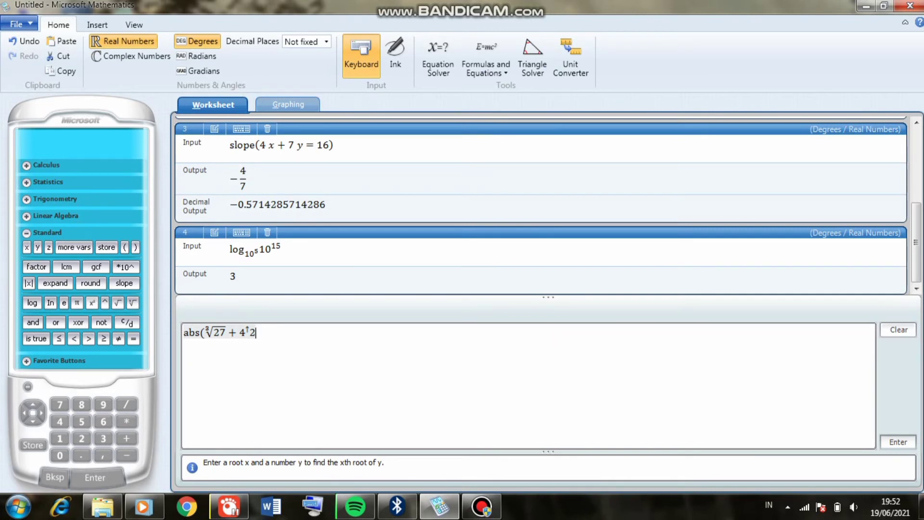
- Subtract the fraction 81/6 inside the absolute value expression, close the parenthesis and evaluate it
type("-")
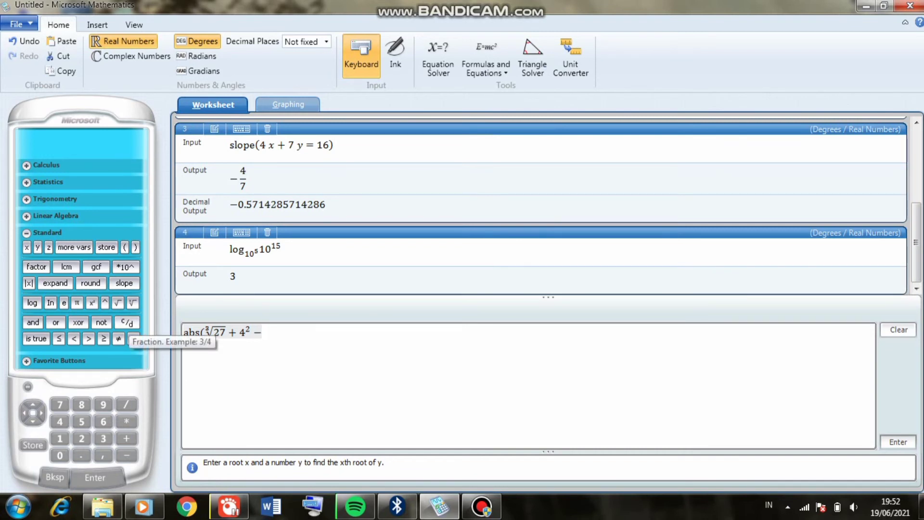
left_click(128, 322)
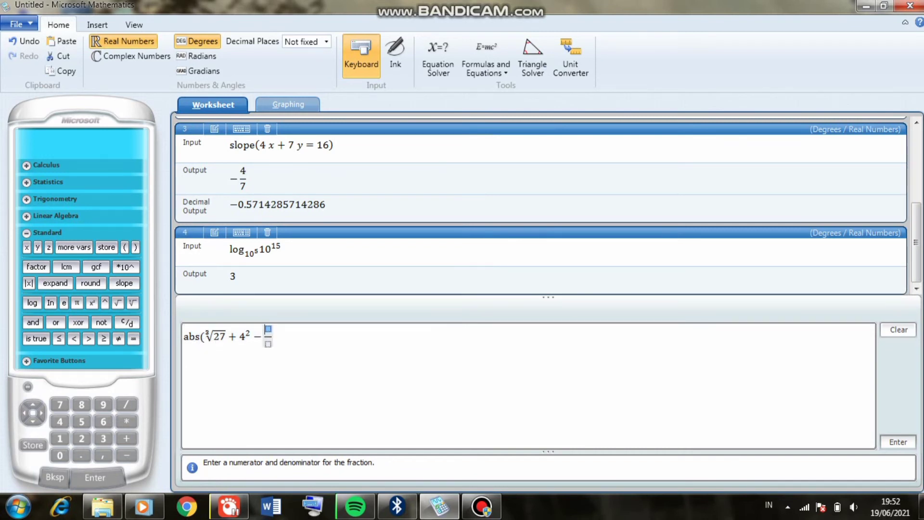
type("81")
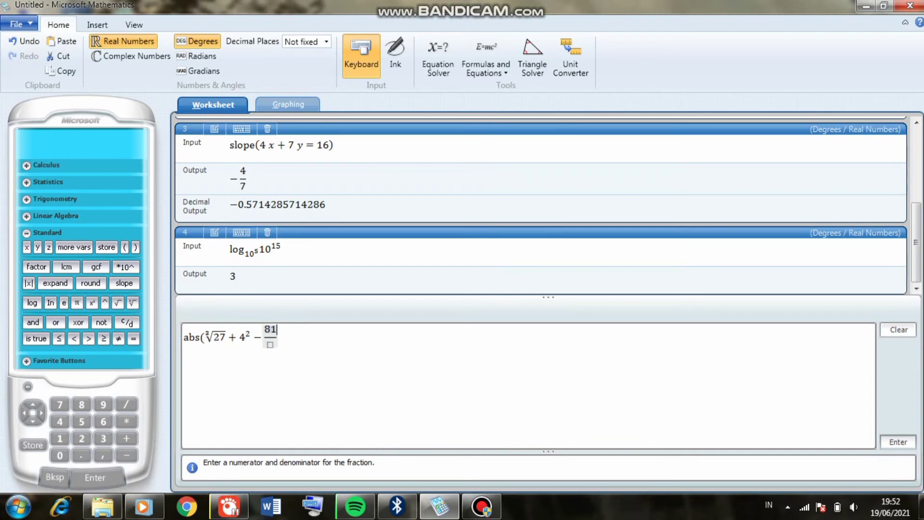
left_click(270, 344)
type("6")
key("Right")
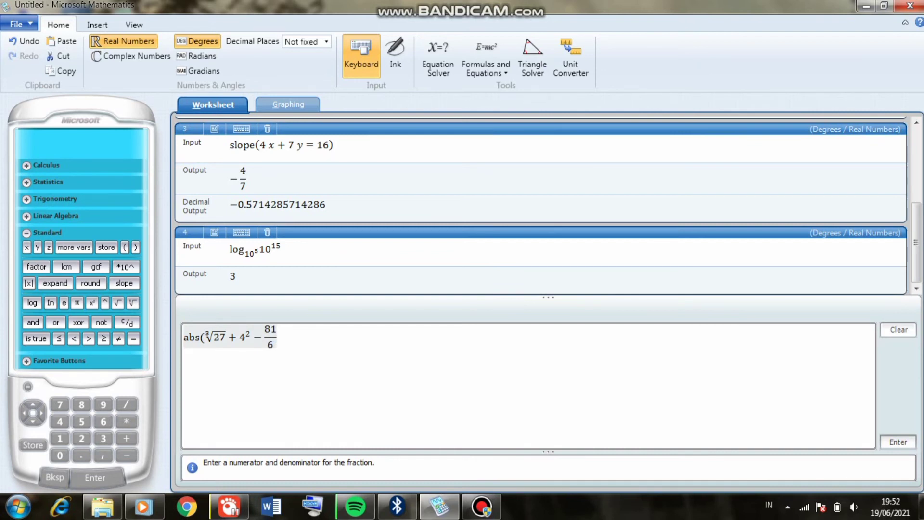
type(")")
key("Return")
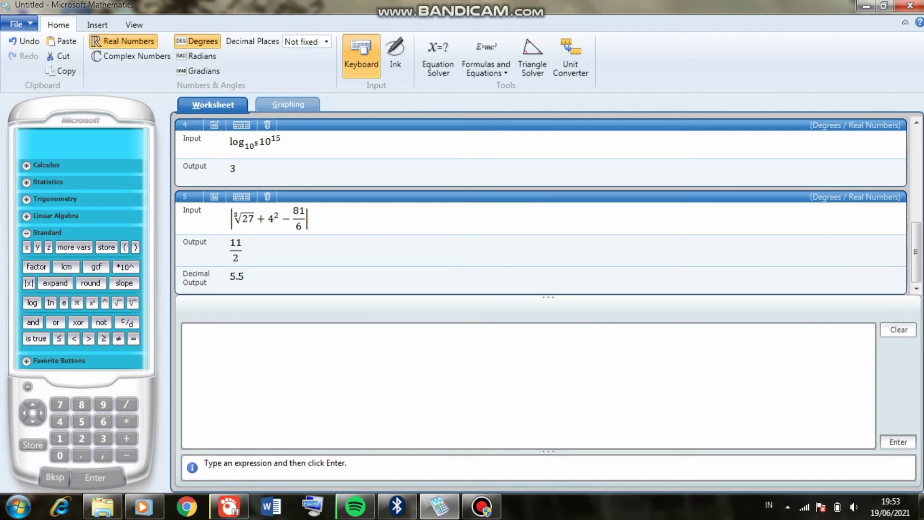
- Test whether the statement 3 > 2 and π < 3 holds with the isTrue function
left_click(35, 338)
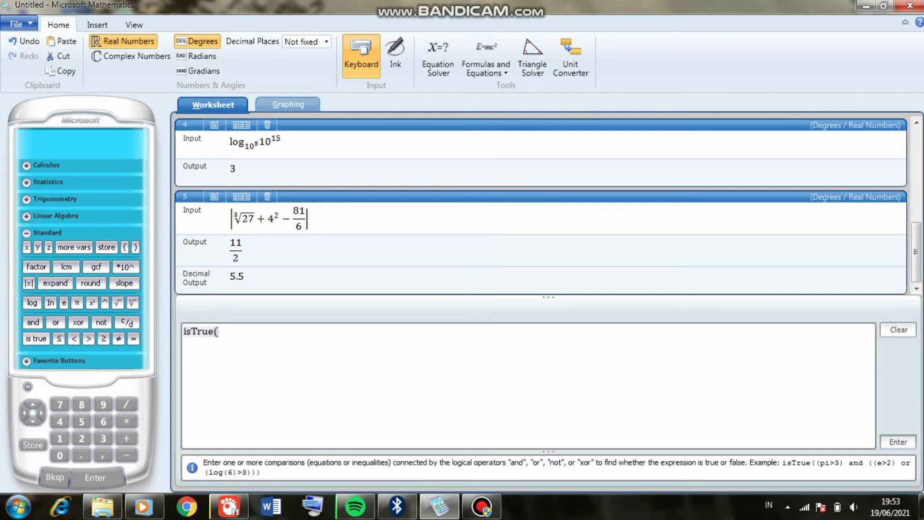
type("3")
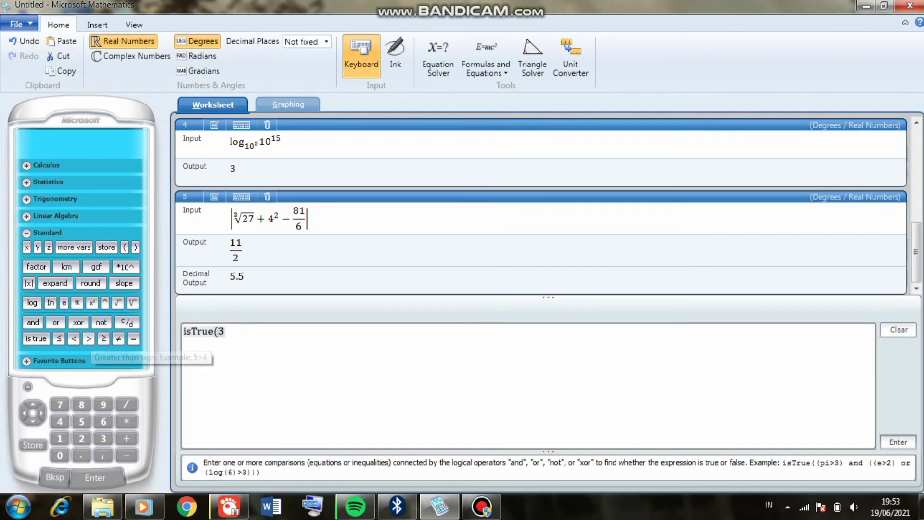
left_click(88, 339)
type("2")
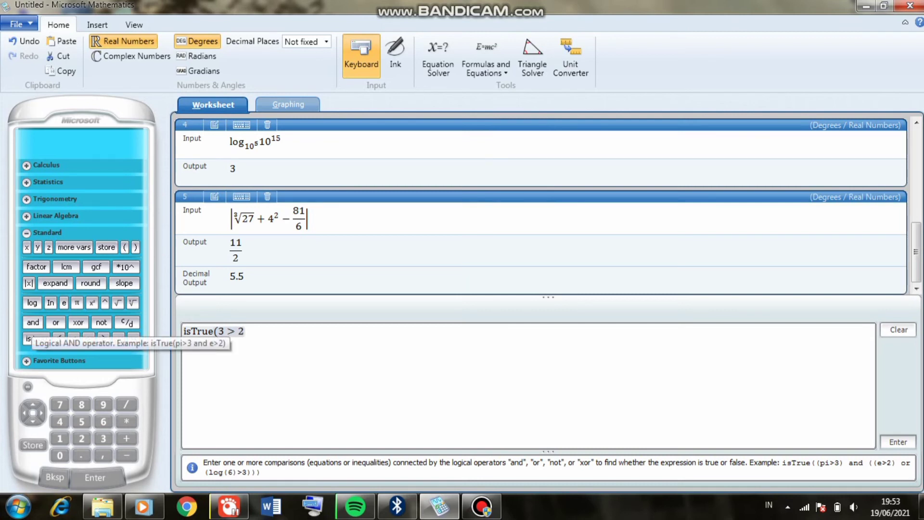
left_click(33, 322)
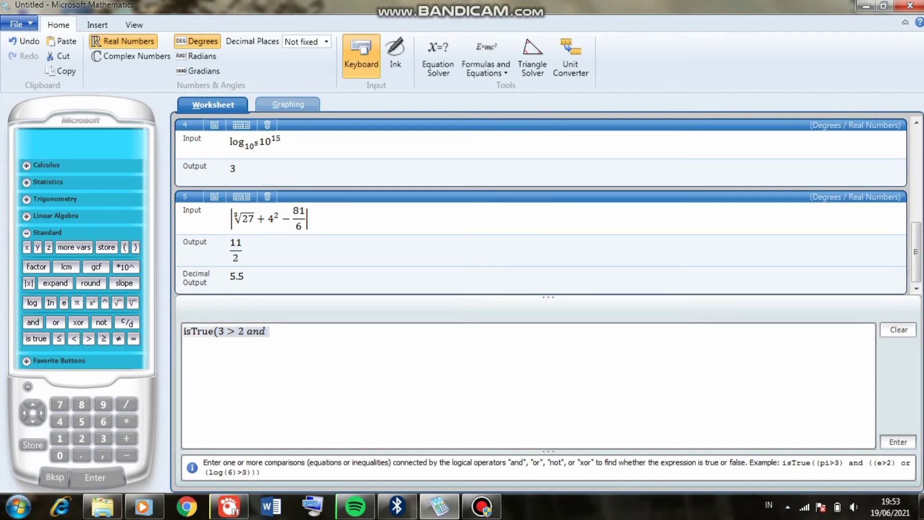
left_click(77, 303)
left_click(74, 338)
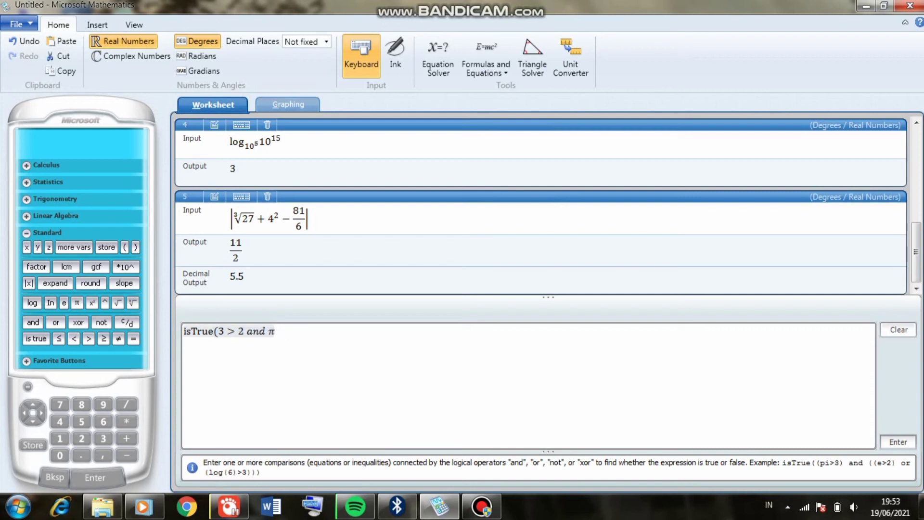
type("3")
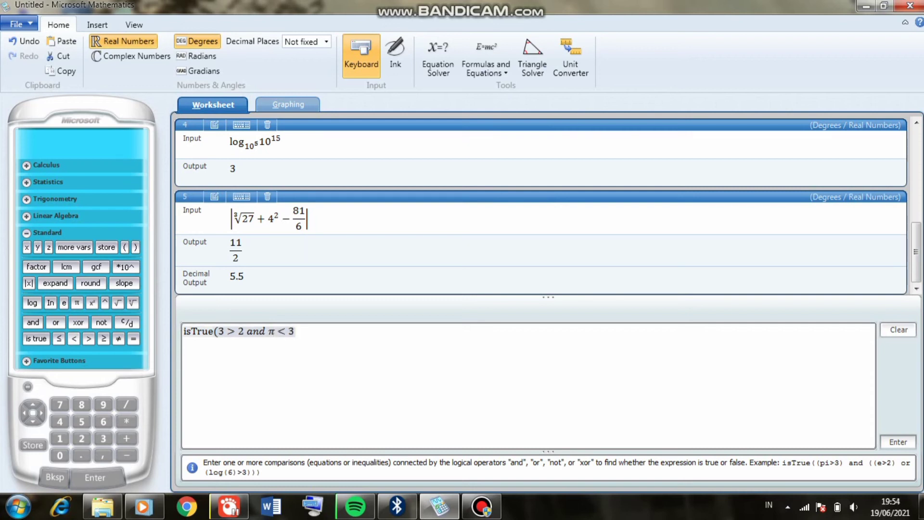
type(")")
key("Return")
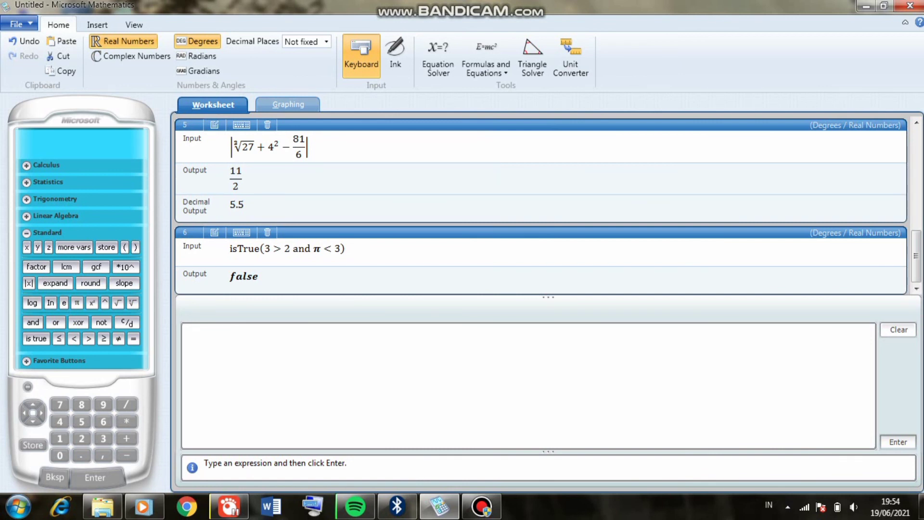
- Collapse the Standard functions and display the Calculus and Statistics functions of the calculator
left_click(27, 232)
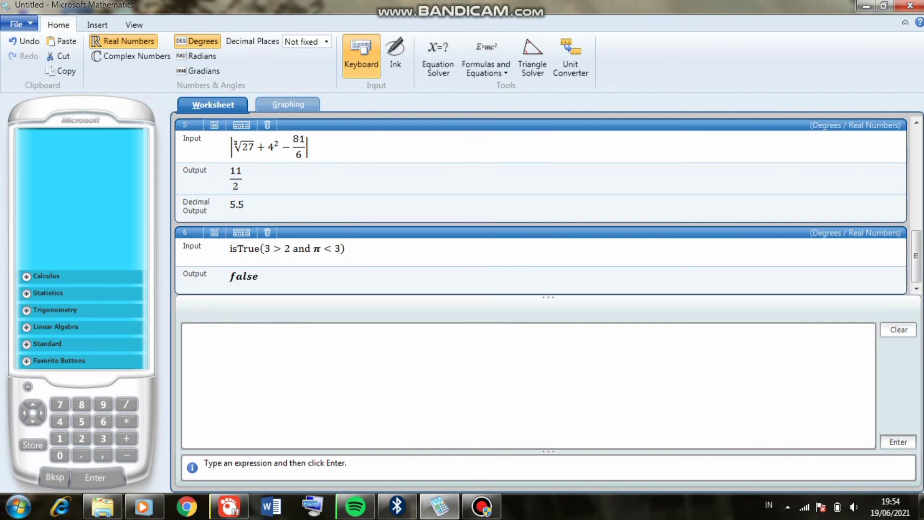
left_click(46, 276)
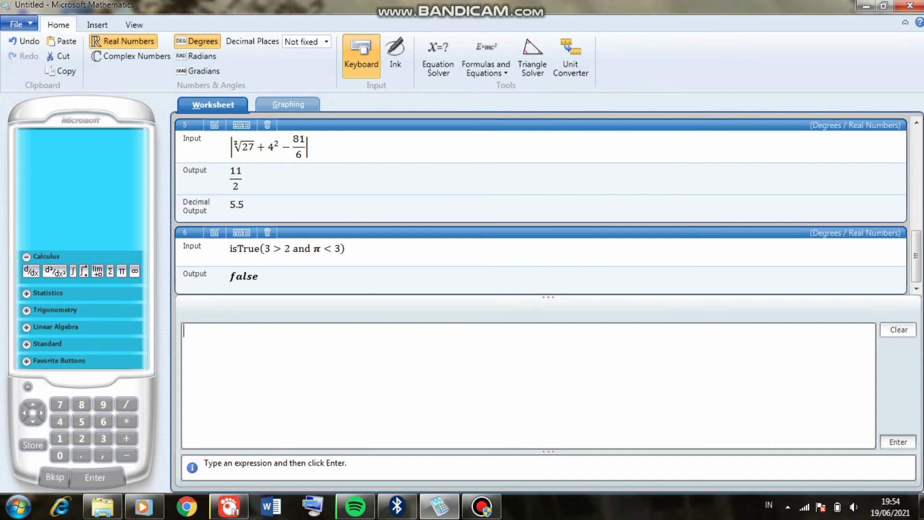
left_click(48, 293)
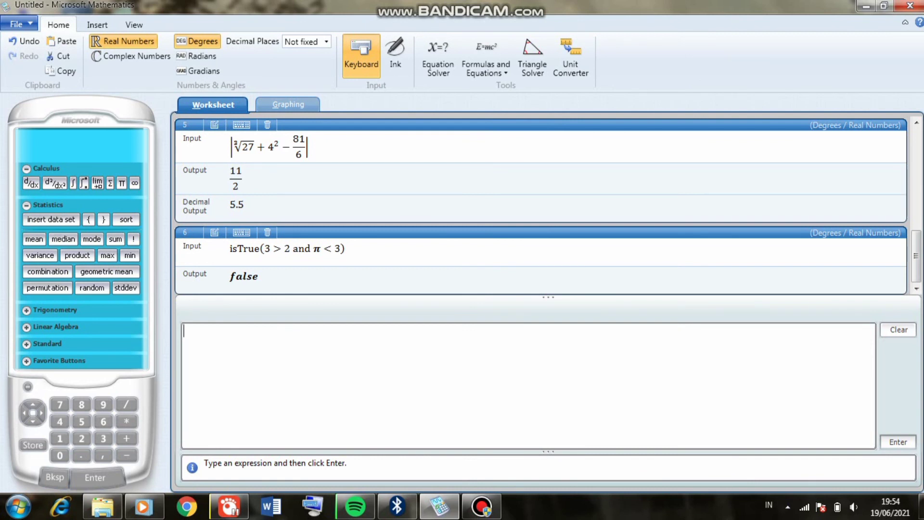
- Expand the Standard functions again and add the equal sign to the favorite buttons
left_click(47, 343)
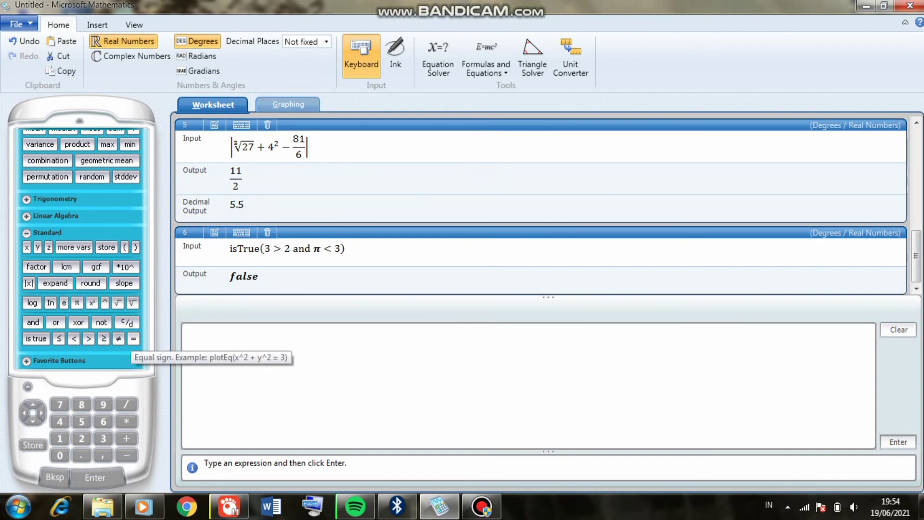
right_click(131, 338)
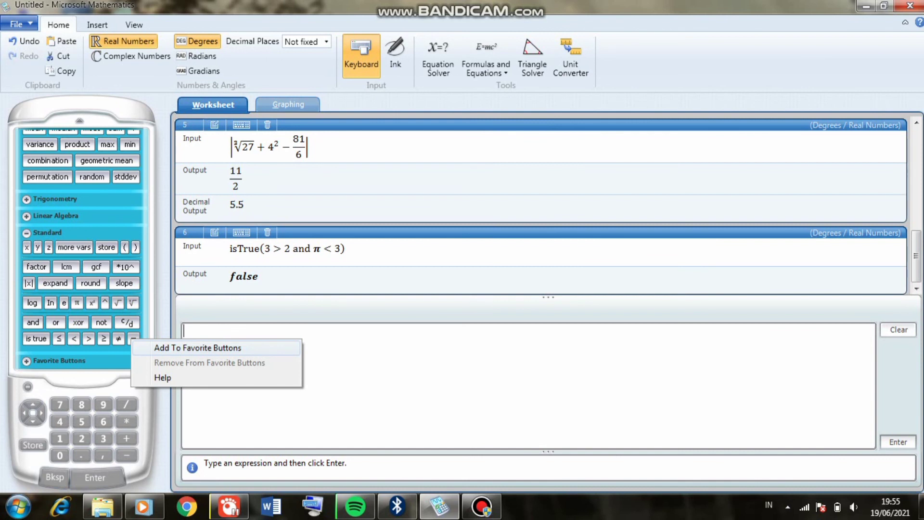
left_click(197, 347)
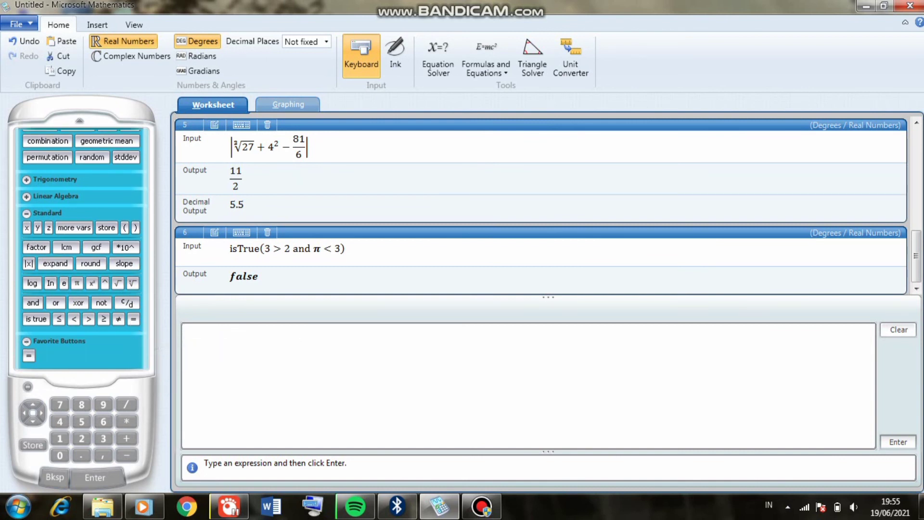